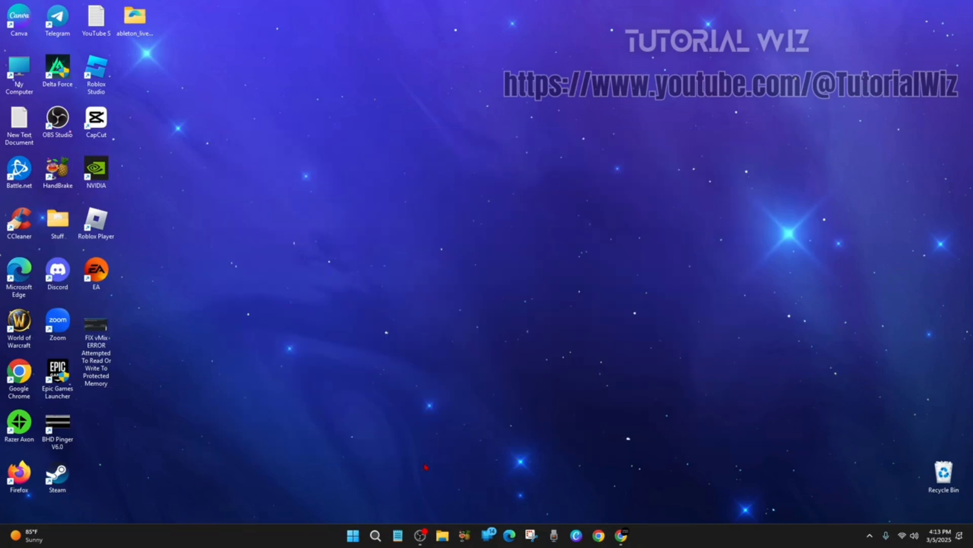
Search Windows for 'nv' and launch the NVIDIA Control Panel from the results.
key("super+s")
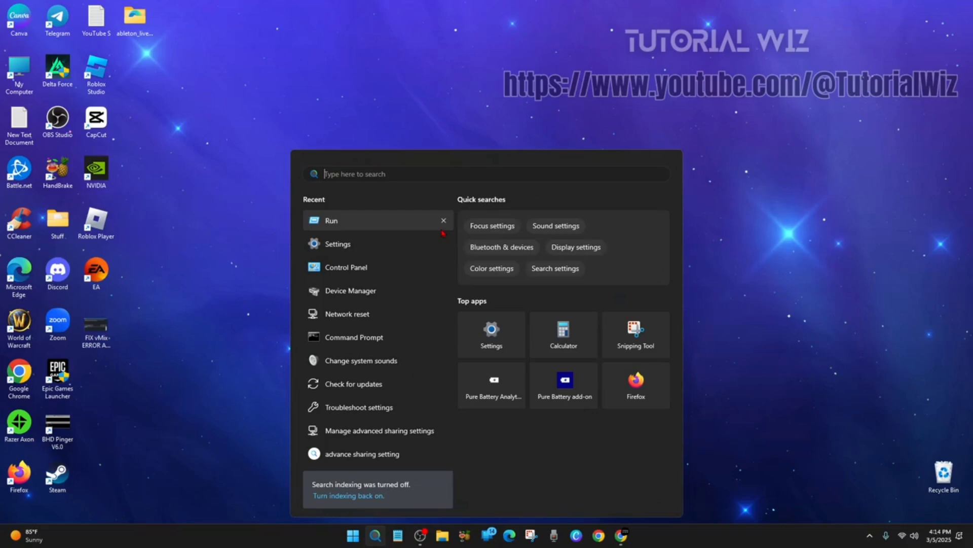
type("nv")
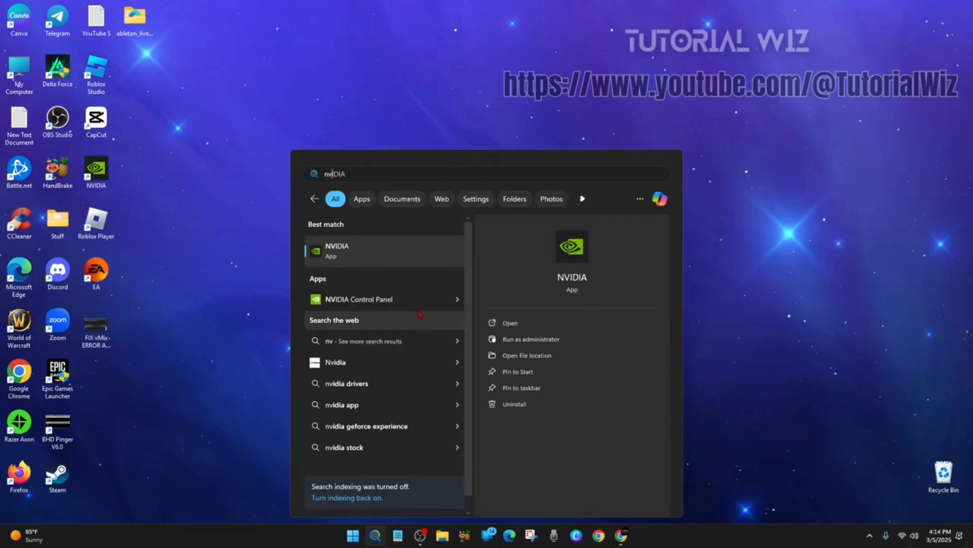
left_click(388, 299)
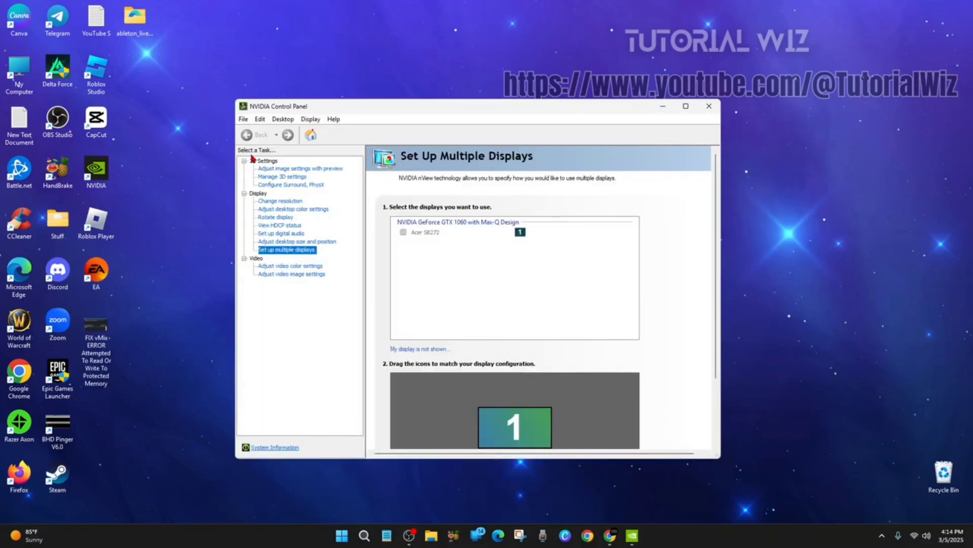
Show Manage 3D settings under 3D Settings and maximize the control panel window.
left_click(246, 162)
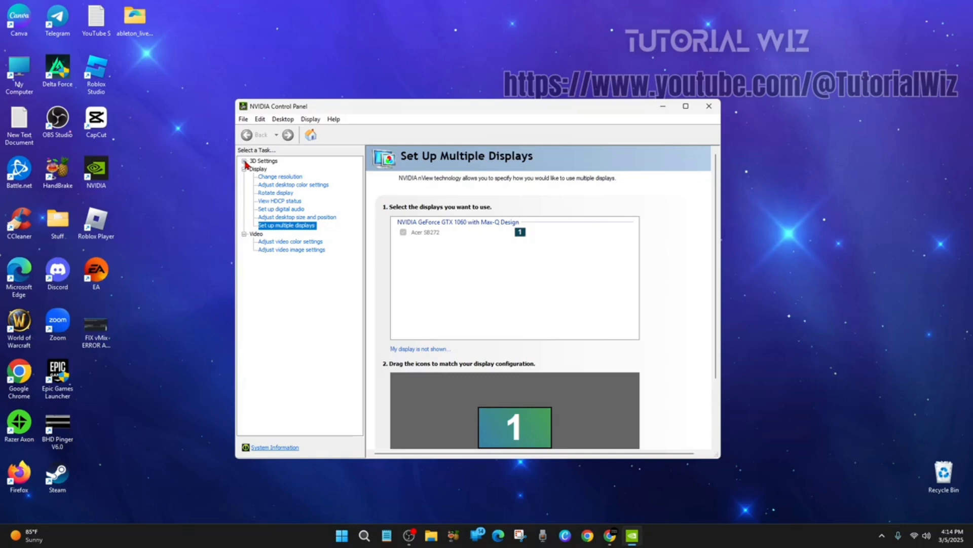
left_click(246, 162)
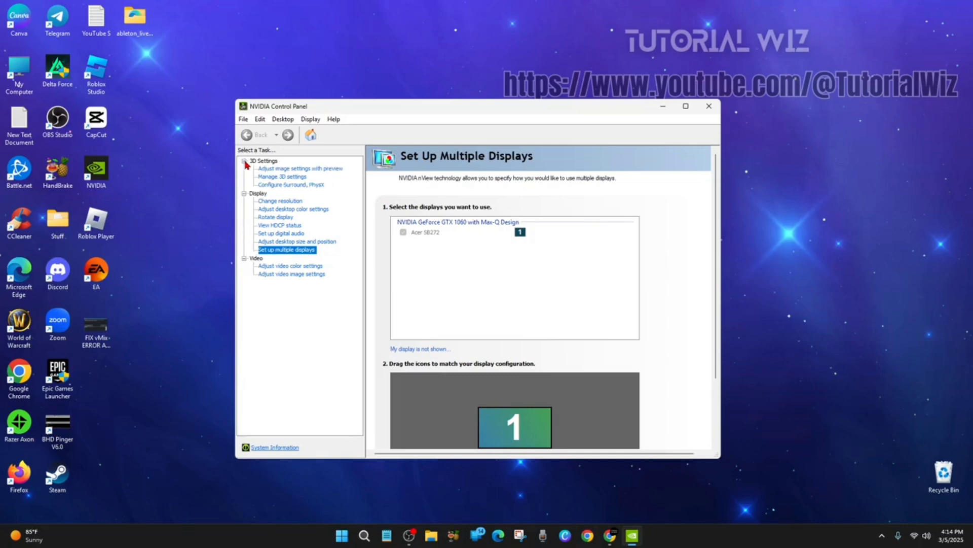
left_click(296, 179)
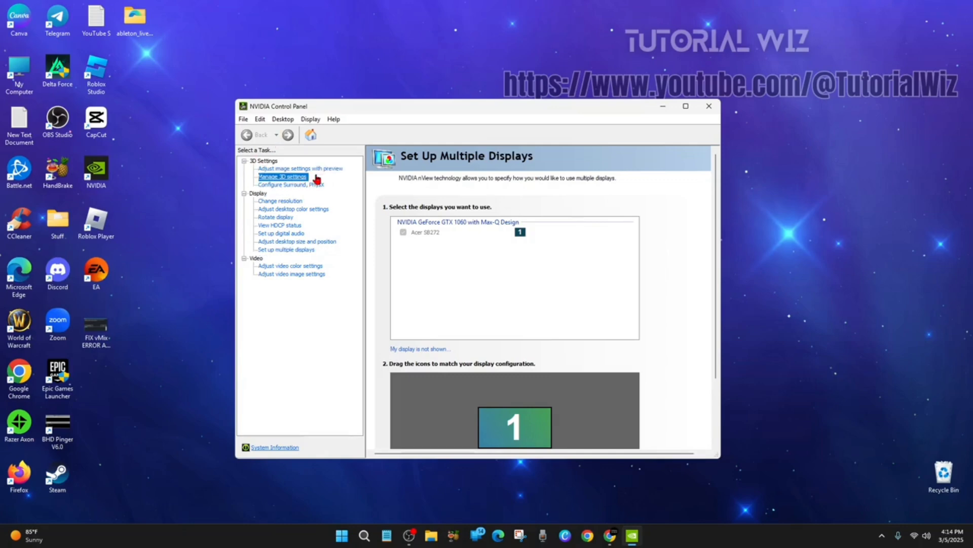
left_click(686, 107)
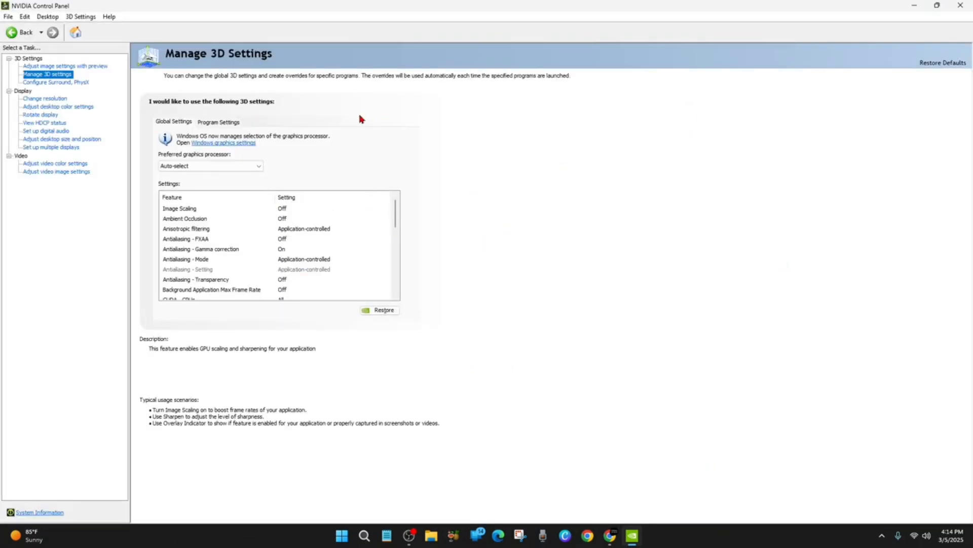
Switch to Program Settings and expand the 'Select a program to customize' list.
left_click(209, 122)
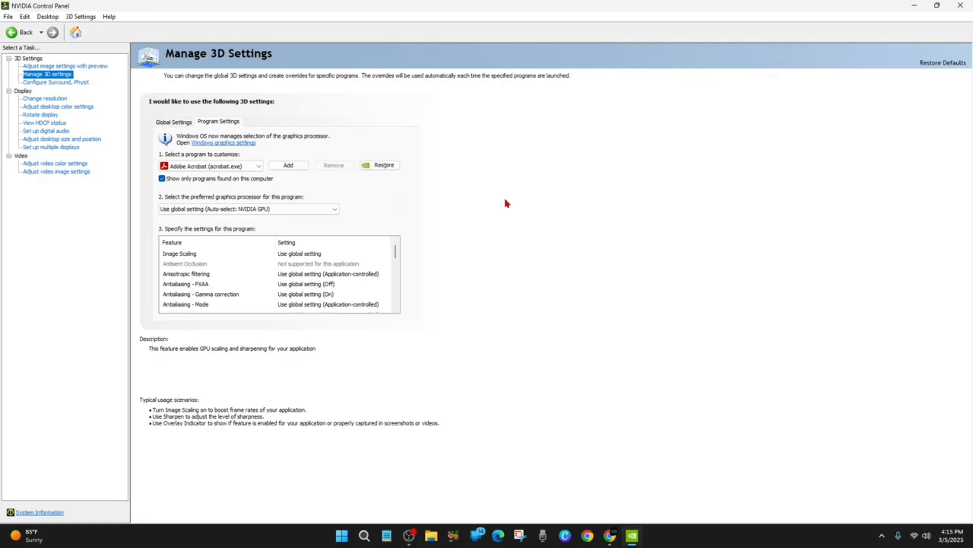
left_click(251, 209)
left_click(335, 209)
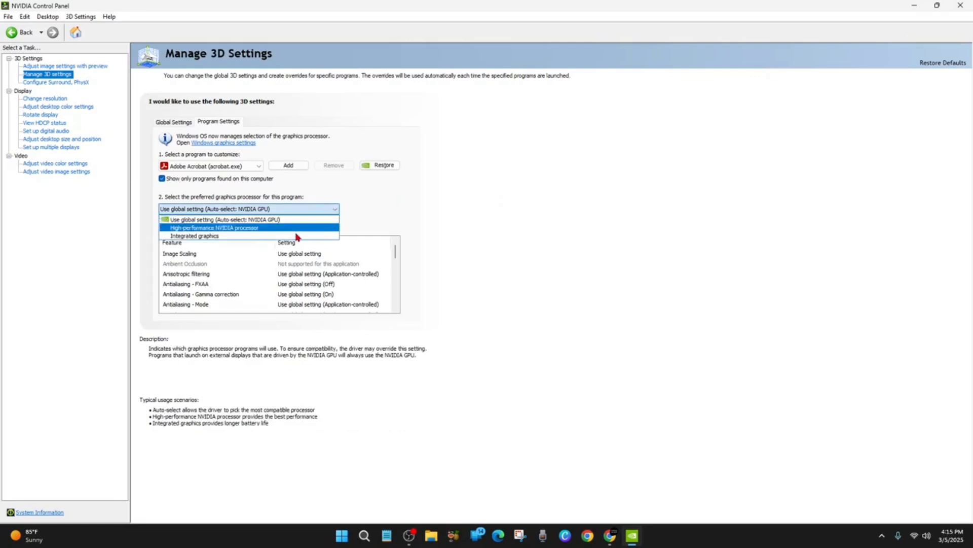
left_click(429, 190)
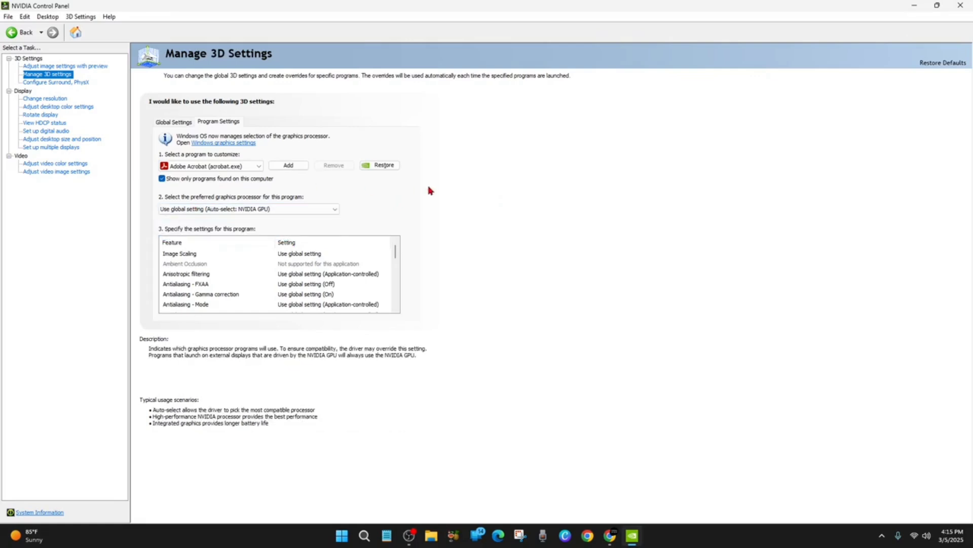
left_click(259, 166)
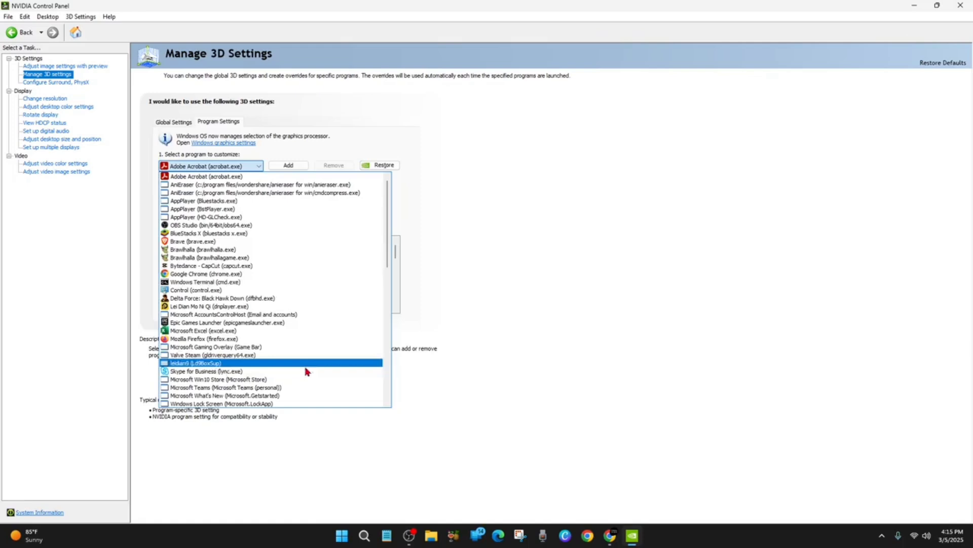
Set Epic Games Launcher to Integrated graphics and close NVIDIA Control Panel.
left_click(227, 322)
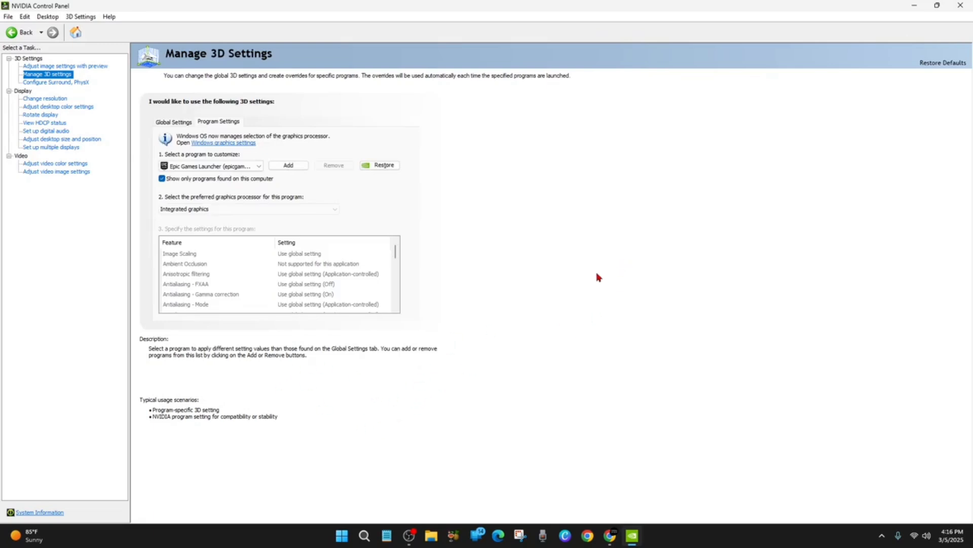
left_click(960, 5)
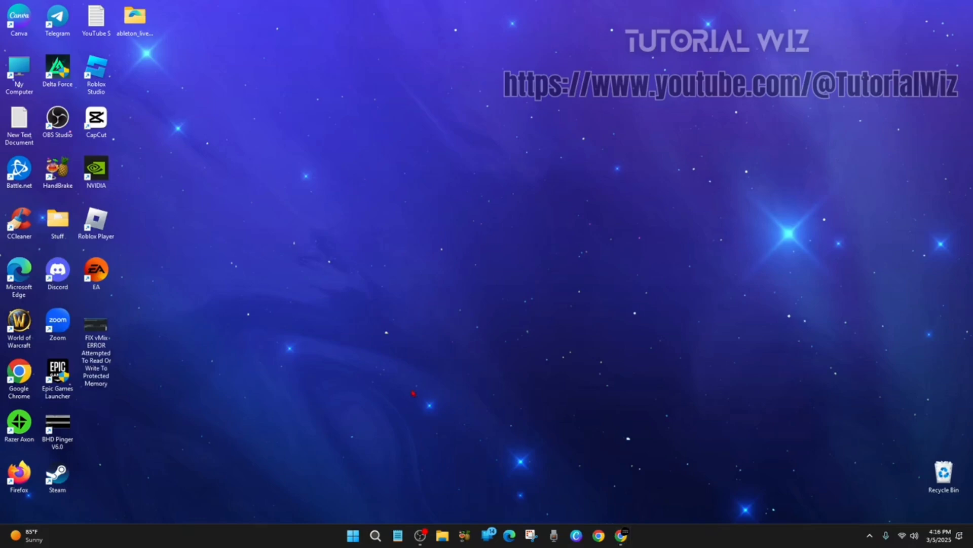
Search Windows for 'device' and open Device Manager.
left_click(375, 535)
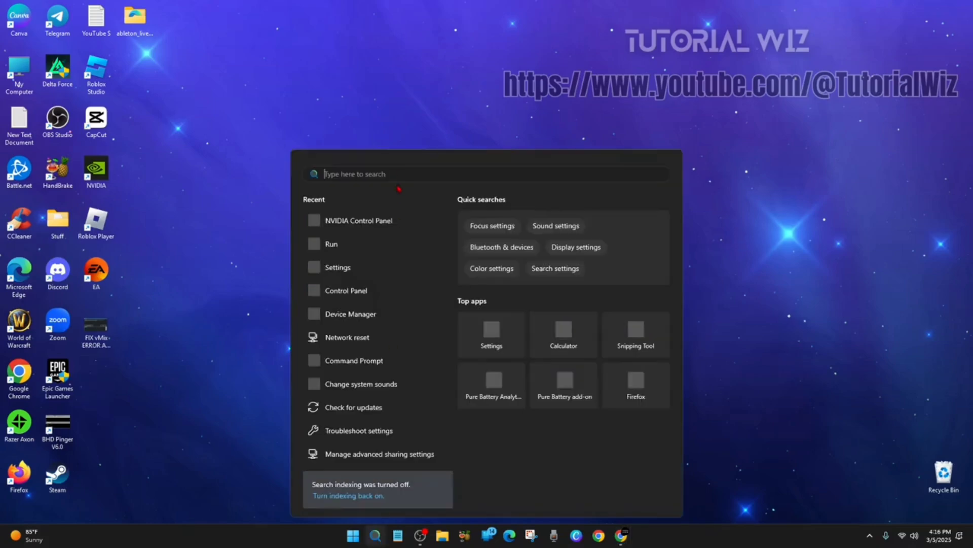
type("device")
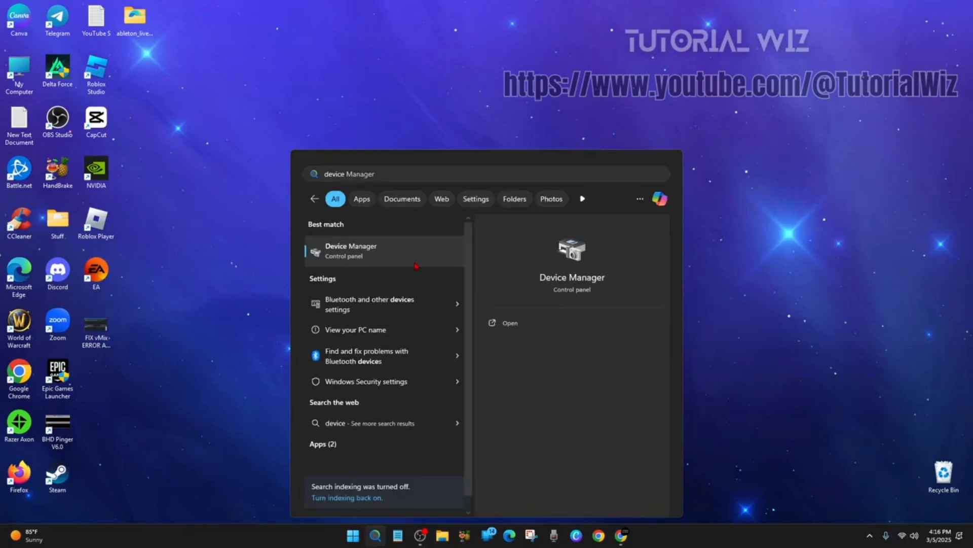
key("Return")
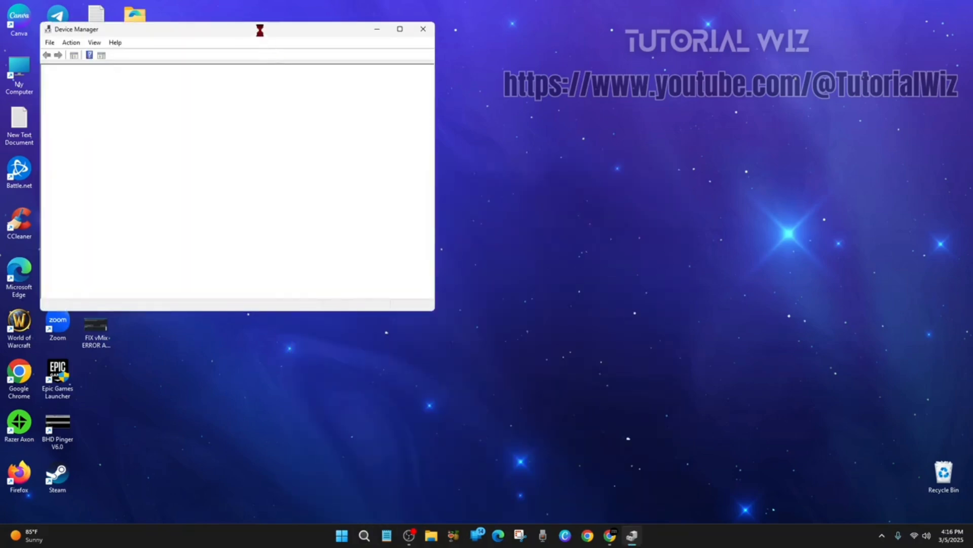
Center Device Manager, expand Display adapters, and bring up the GeForce GTX 1060's context menu.
left_click_drag(259, 29, 434, 72)
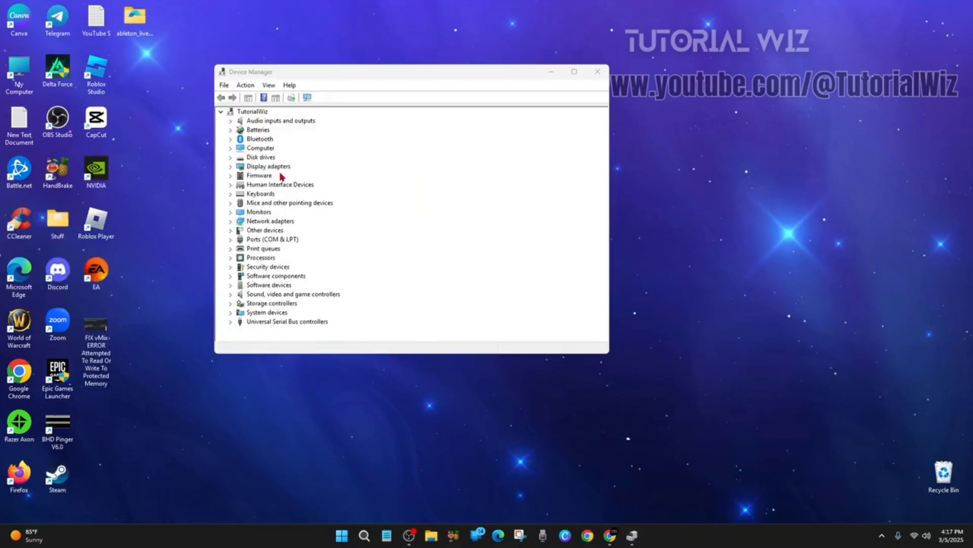
left_click(231, 167)
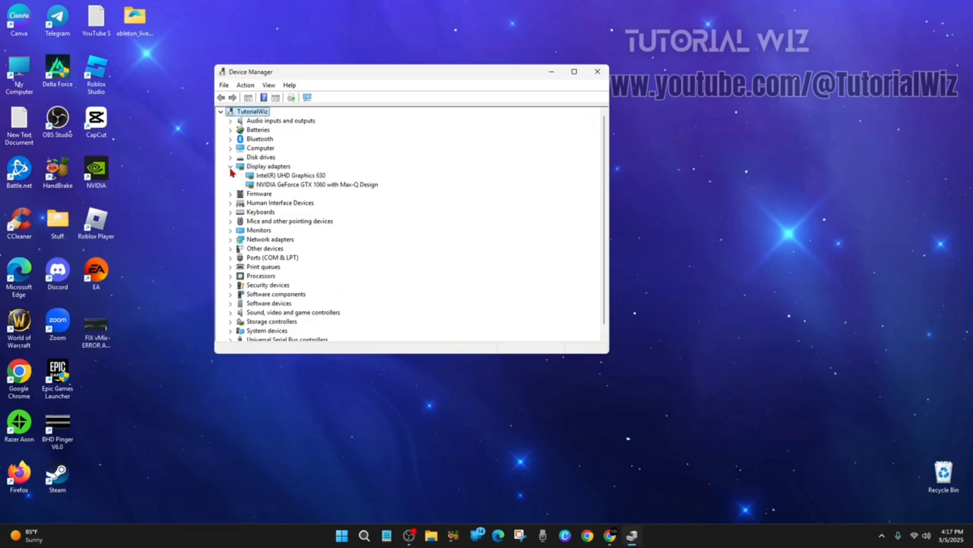
right_click(288, 186)
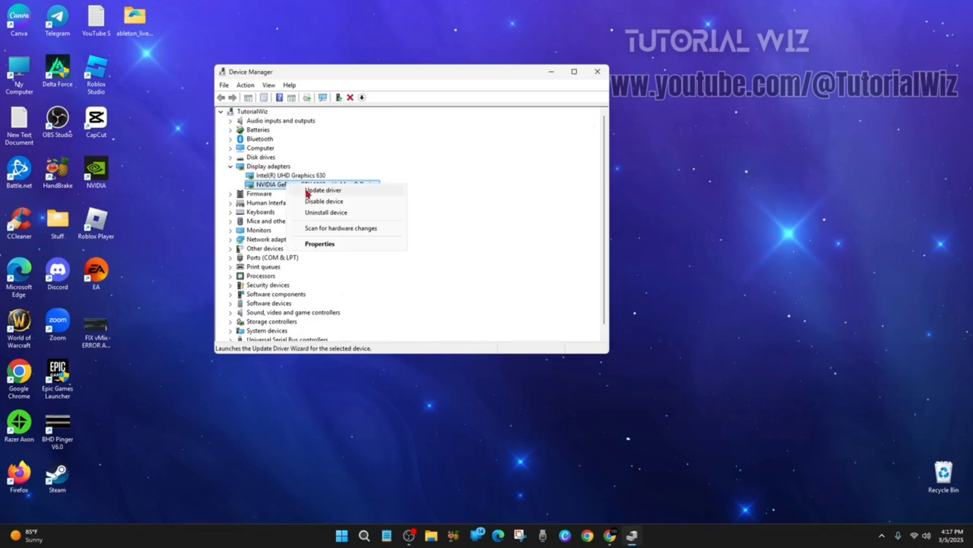
Auto-search for a GTX 1060 driver update, confirm the best driver is installed, and close Device Manager.
left_click(369, 191)
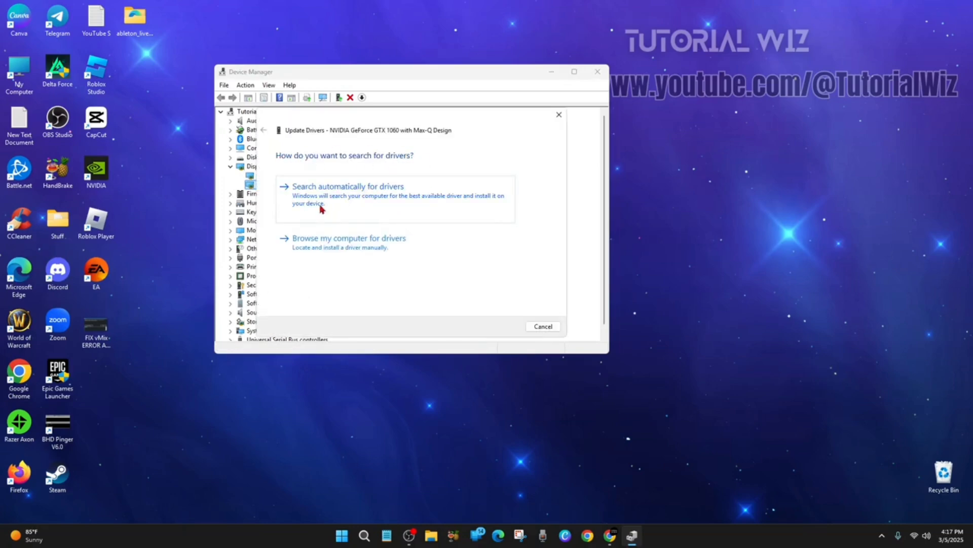
left_click(383, 200)
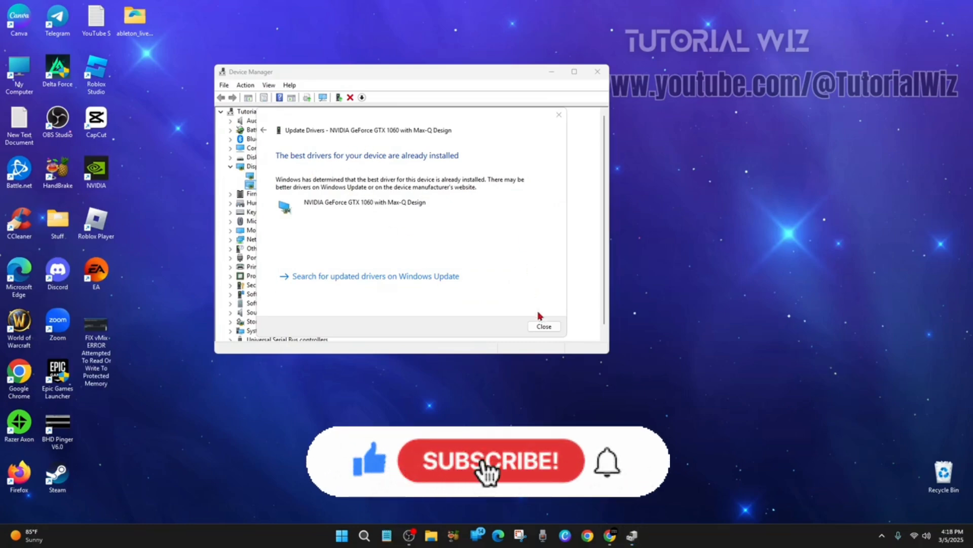
left_click(544, 326)
left_click(597, 72)
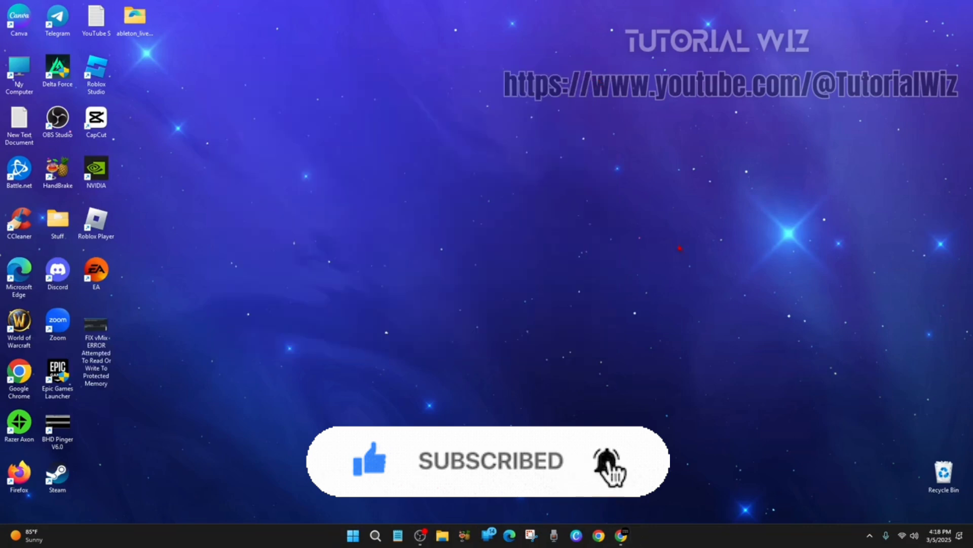